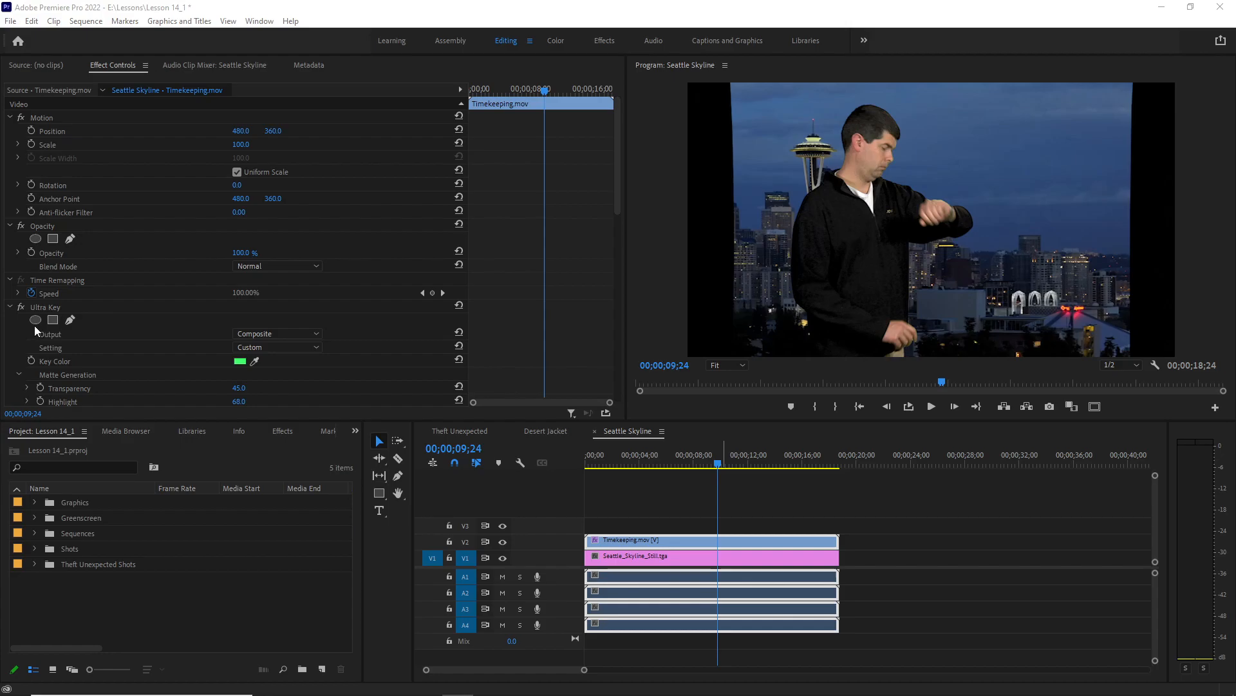
Turn off the Ultra Key effect on the Timekeeping.mov clip and briefly hide track V2 to view the background.
click(670, 539)
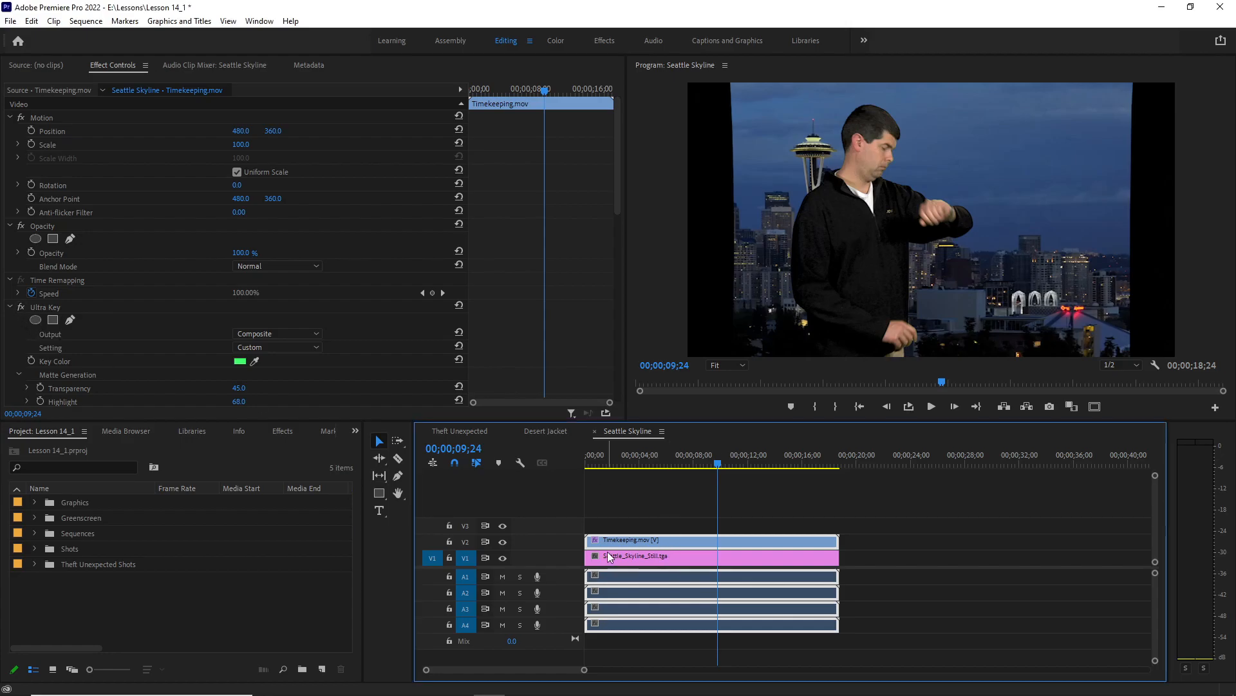
click(20, 309)
click(21, 307)
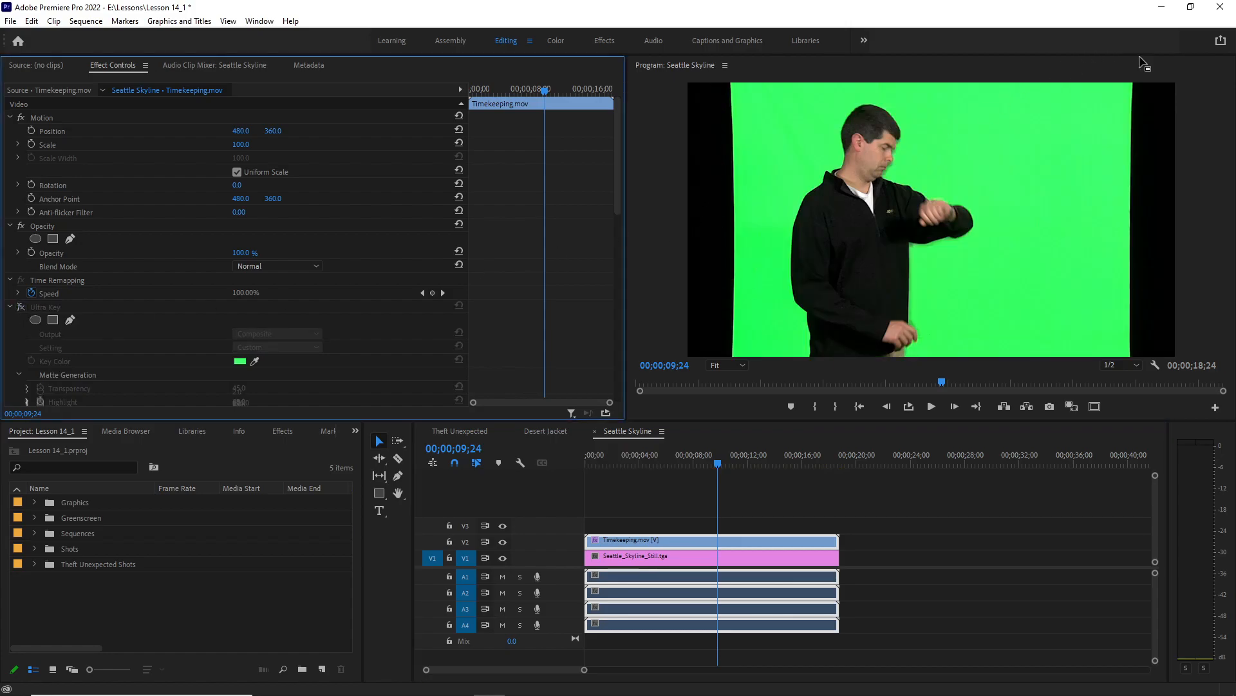
click(503, 543)
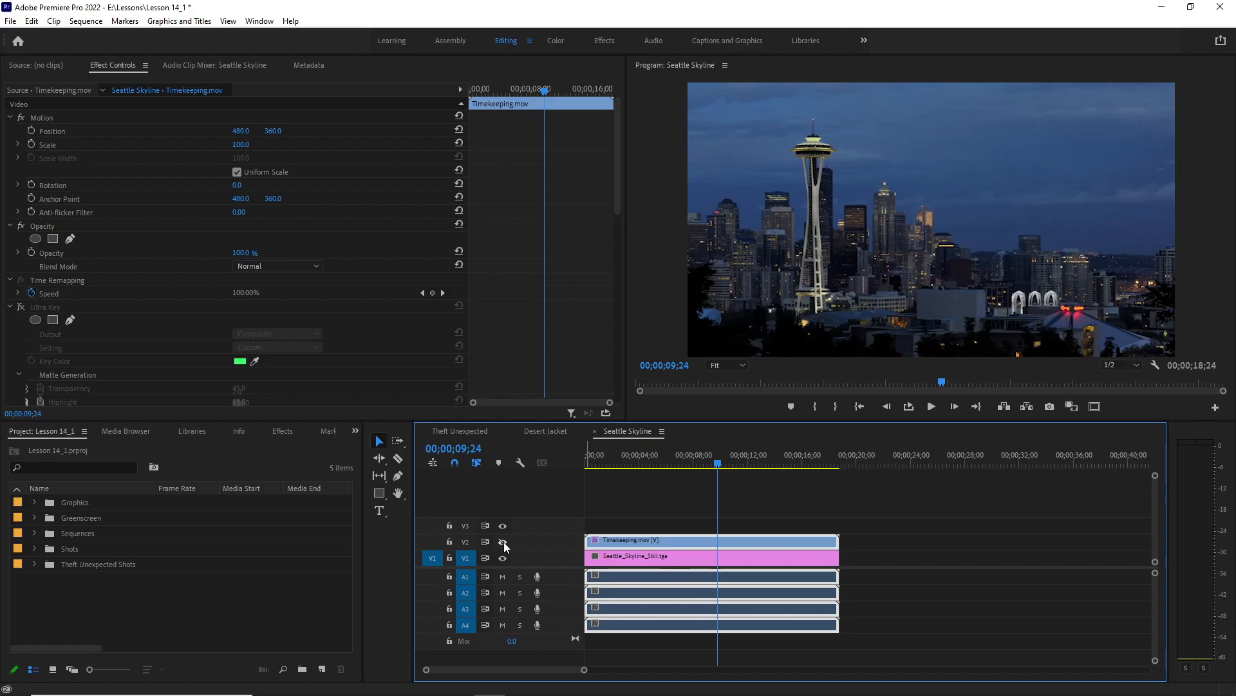
click(504, 543)
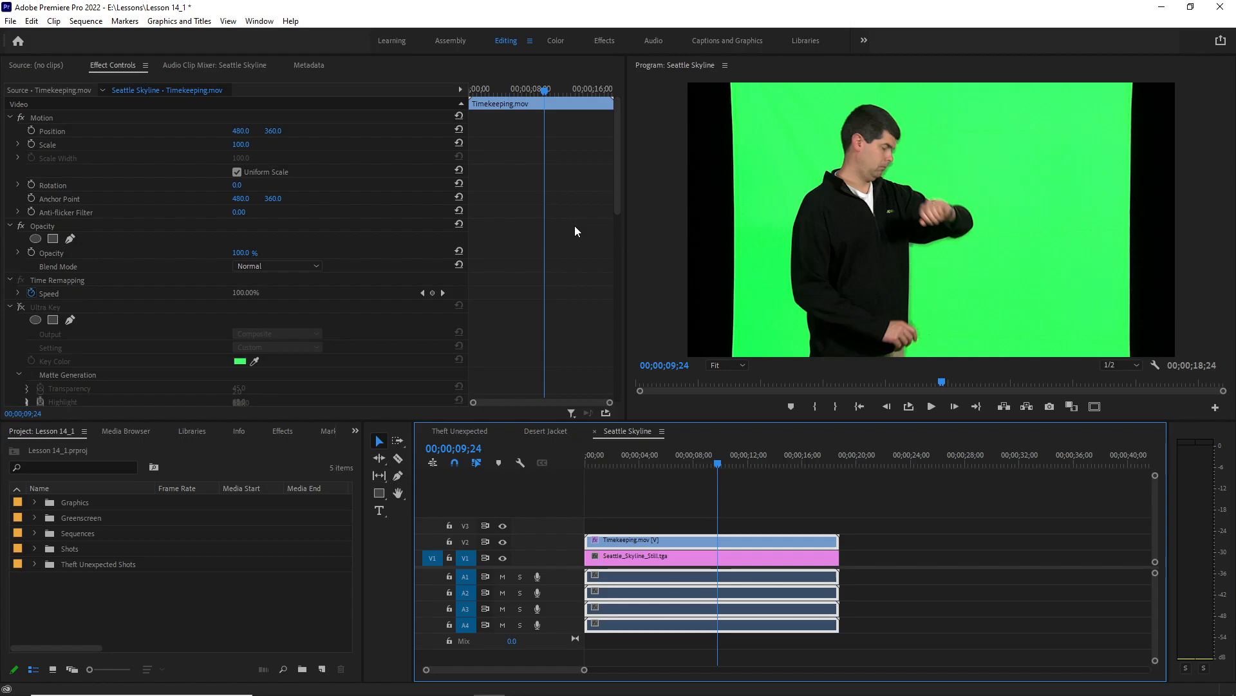
Add a rectangular opacity mask to the Timekeeping.mov clip.
click(9, 226)
click(9, 226)
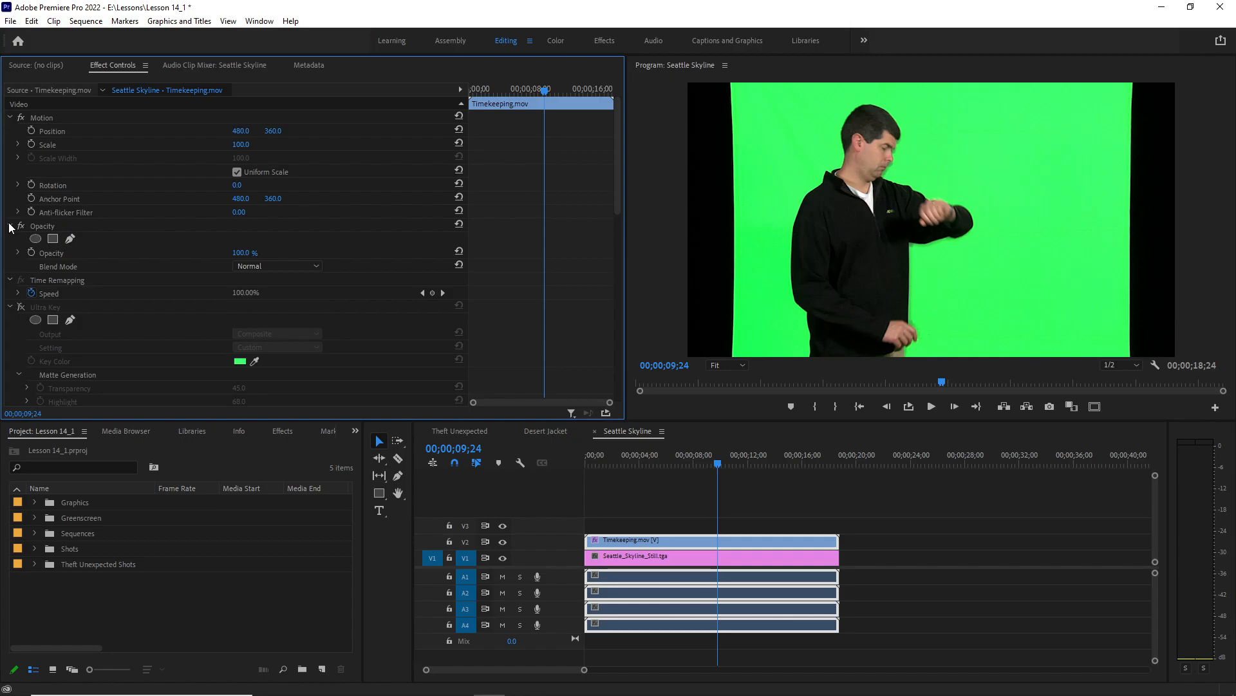
click(55, 240)
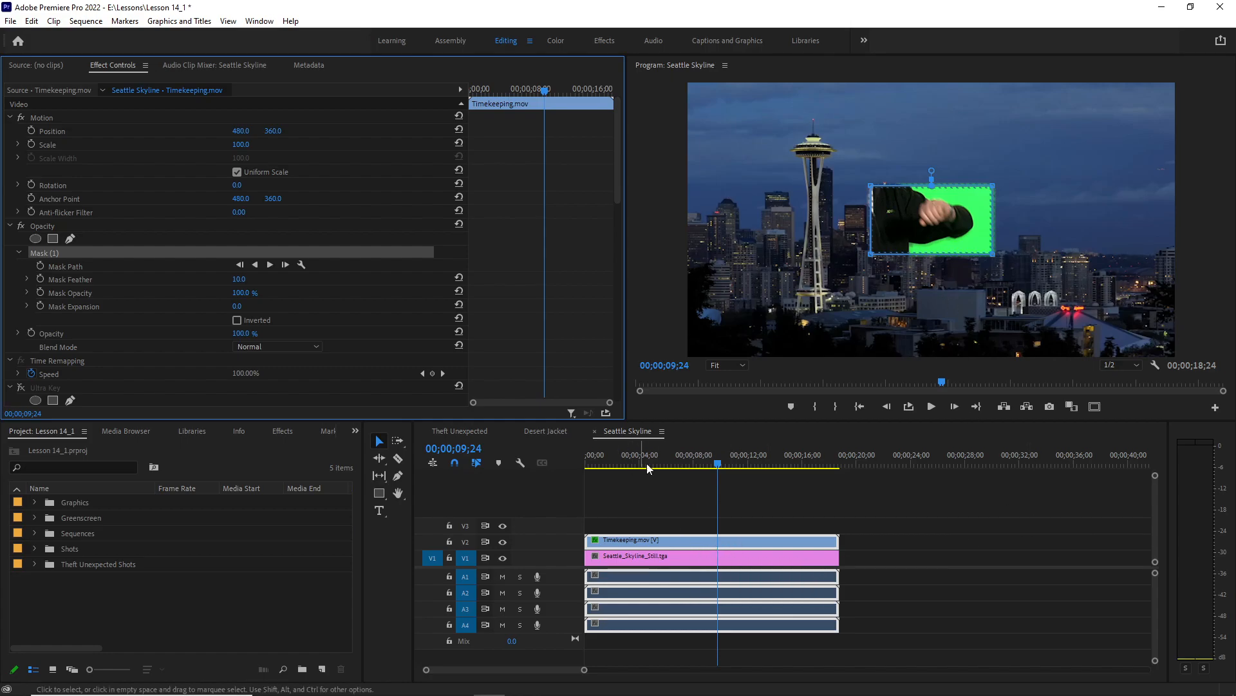
Move the mask's four corners outward to enclose the green backdrop and exclude the black edges on both sides.
click(726, 366)
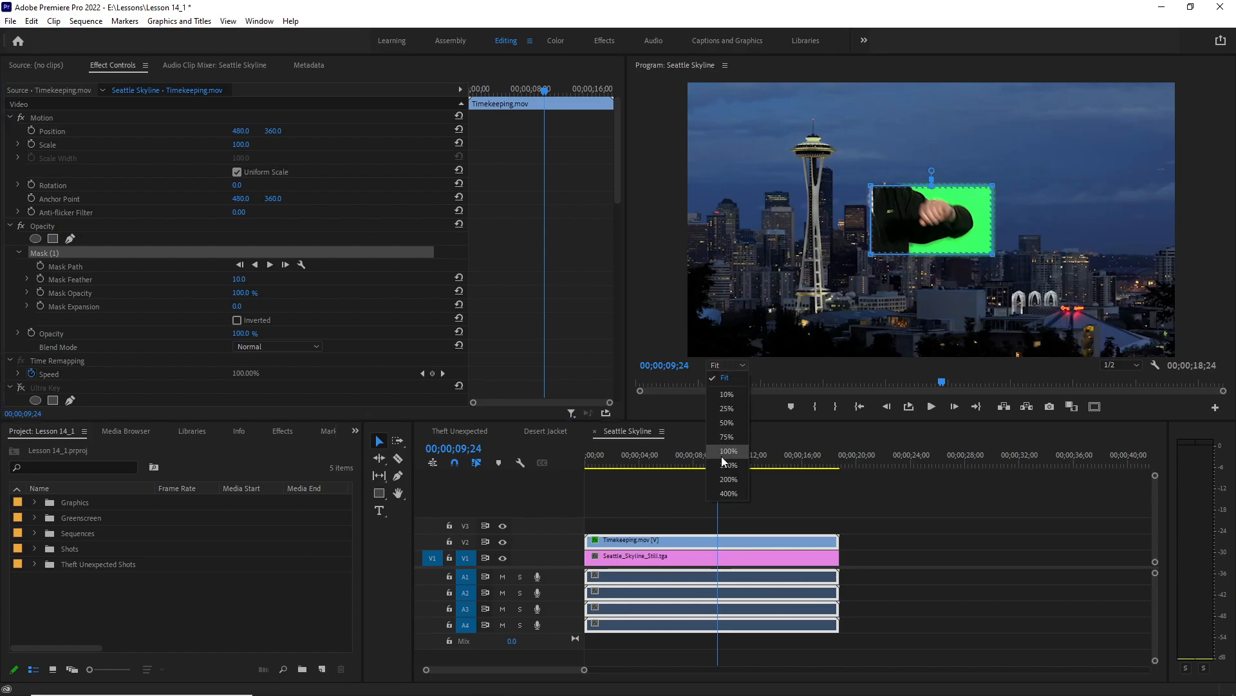
click(740, 409)
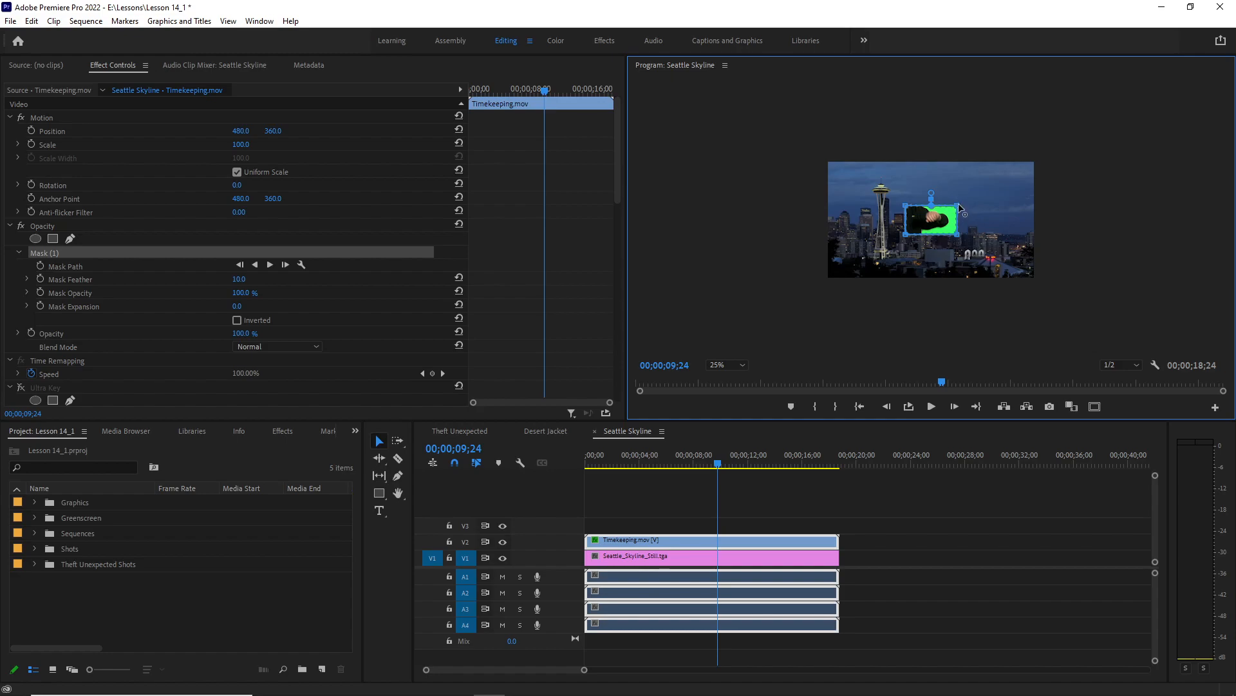
drag(959, 204, 1011, 159)
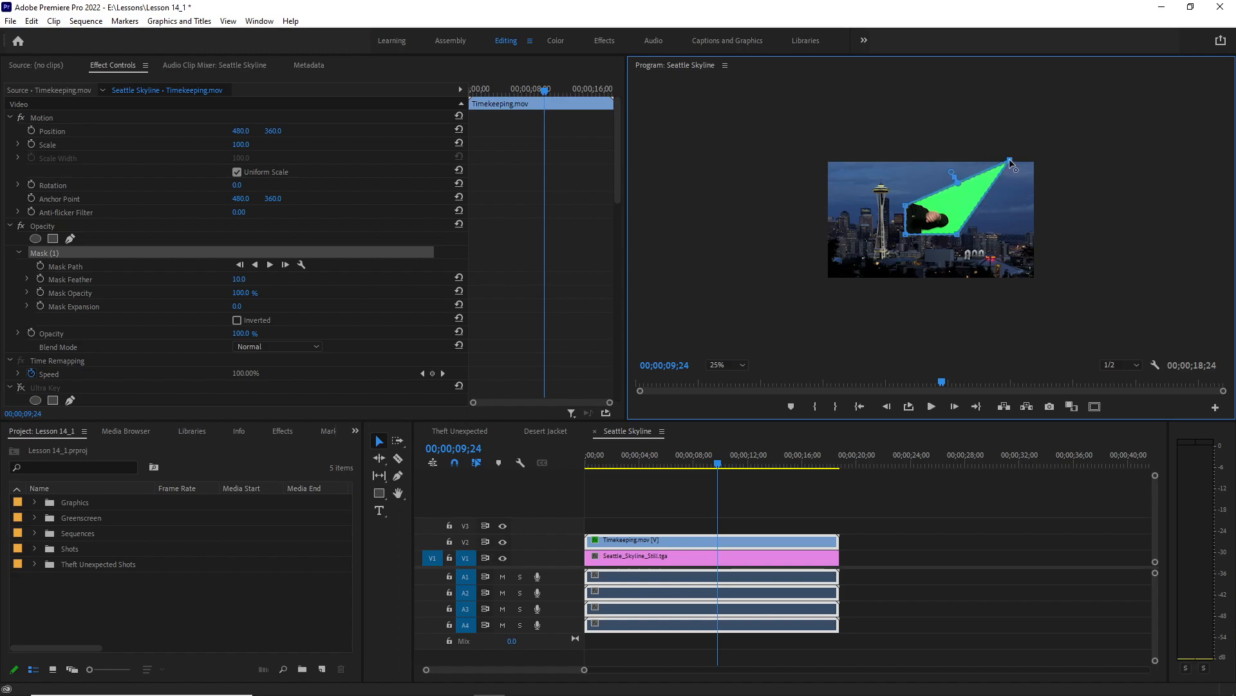
drag(958, 234, 1009, 287)
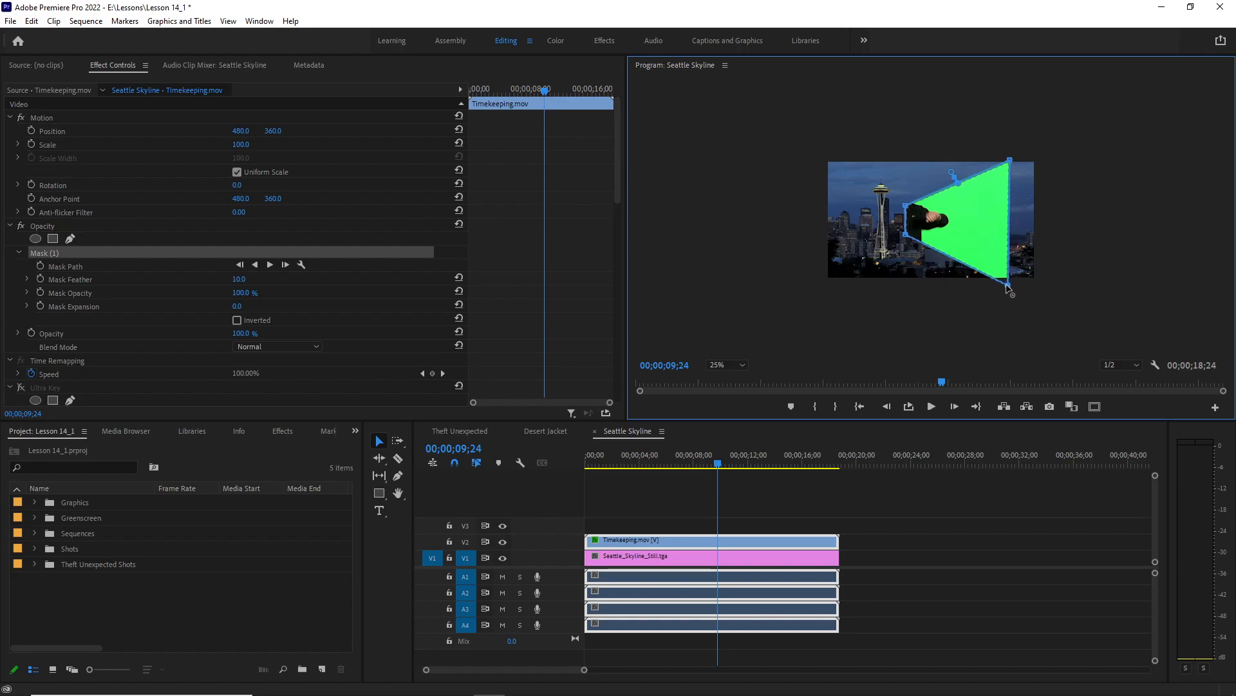
drag(905, 234, 845, 284)
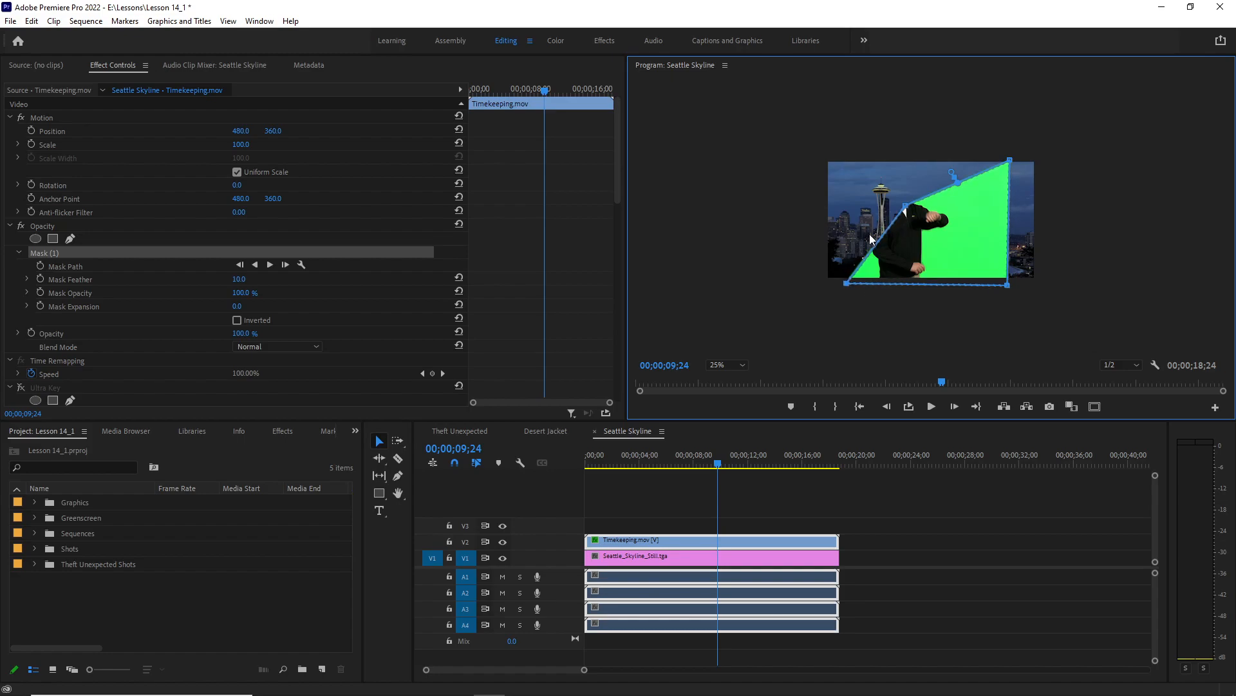
drag(906, 207, 851, 158)
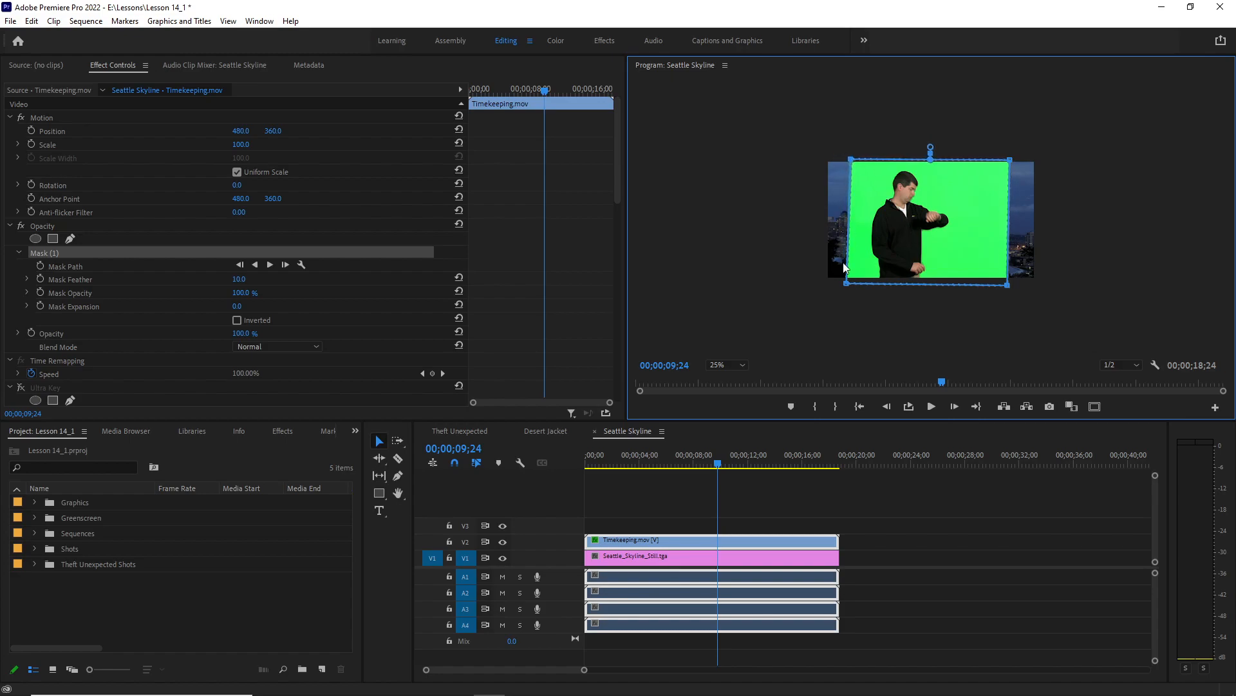
drag(847, 283, 851, 283)
mouse_move(1008, 284)
mouse_down()
mouse_move(1056, 286)
mouse_move(1012, 286)
mouse_up()
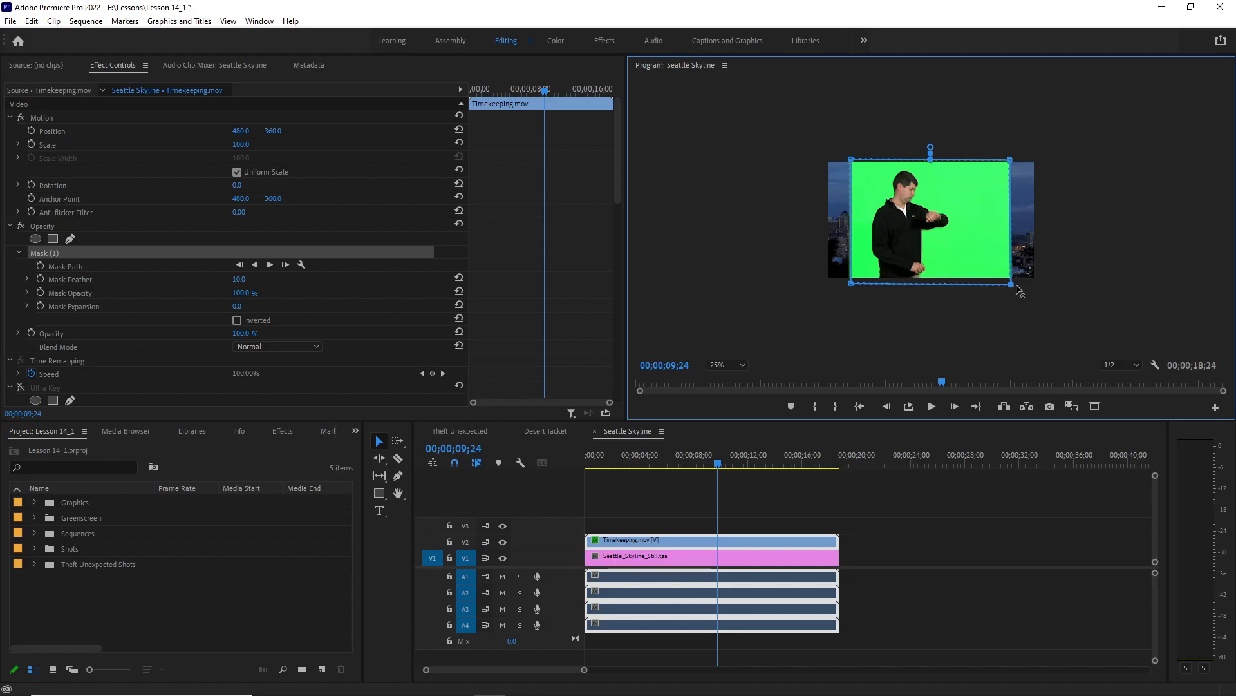
click(722, 366)
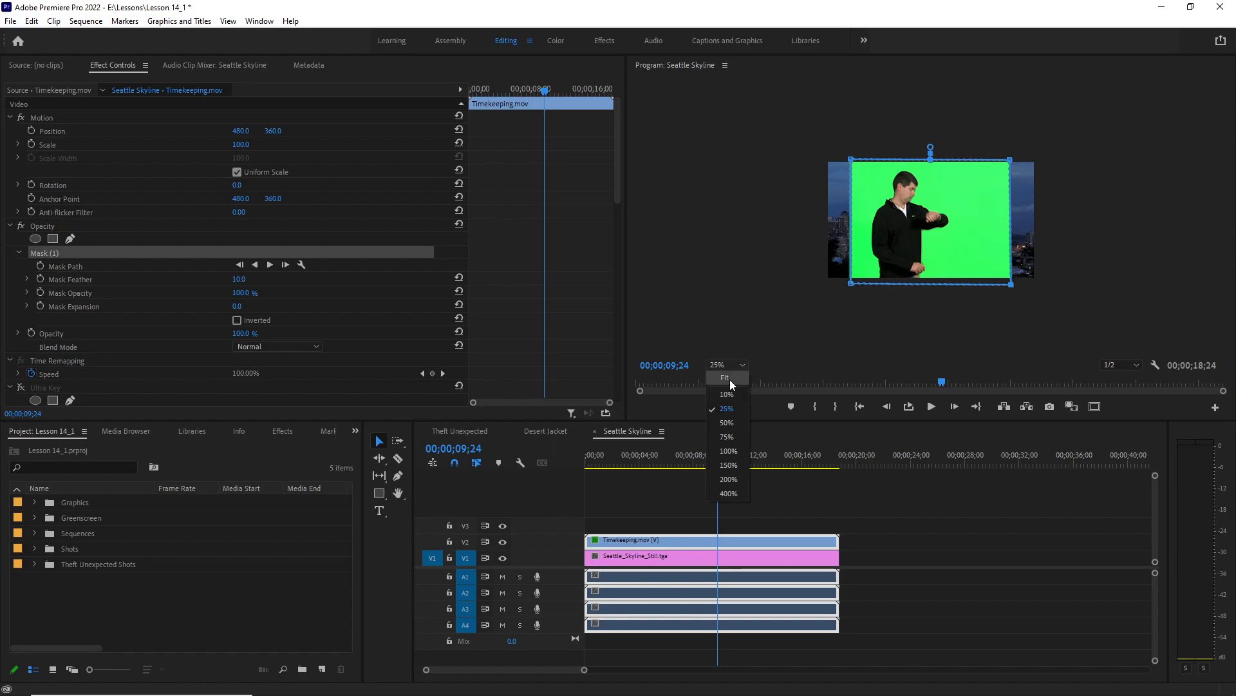
click(728, 378)
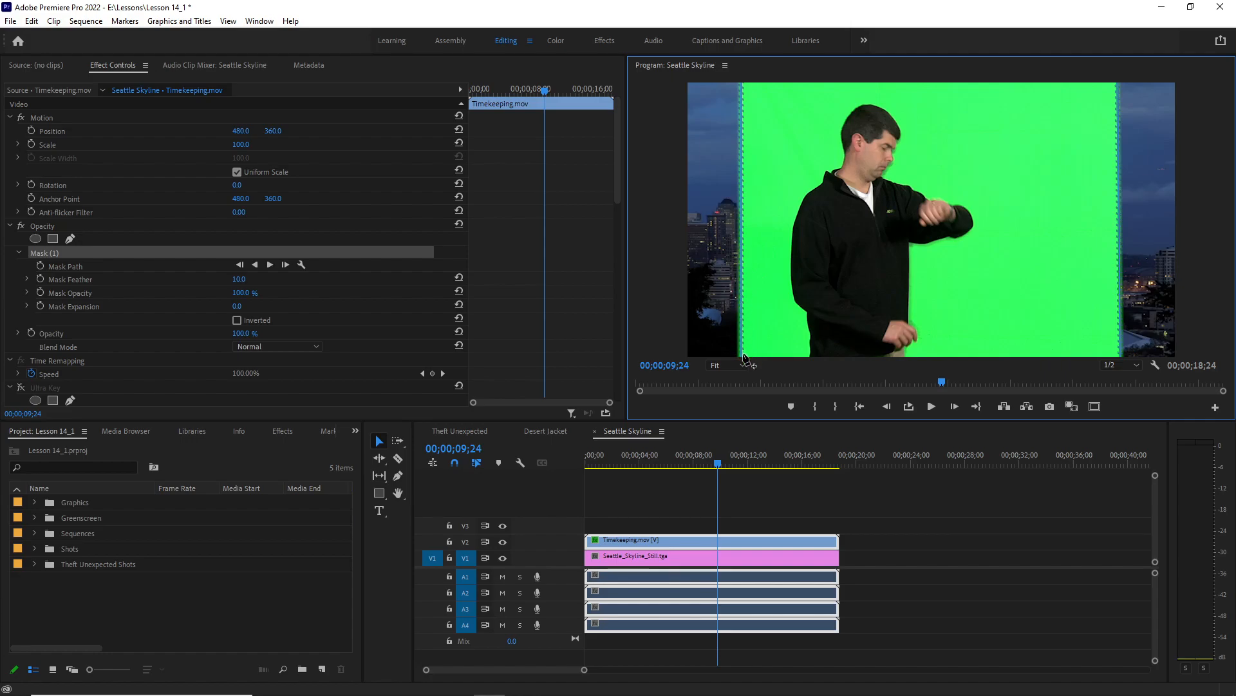
Set the opacity mask's feather to 0 and turn the Ultra Key effect back on for Timekeeping.mov.
click(244, 284)
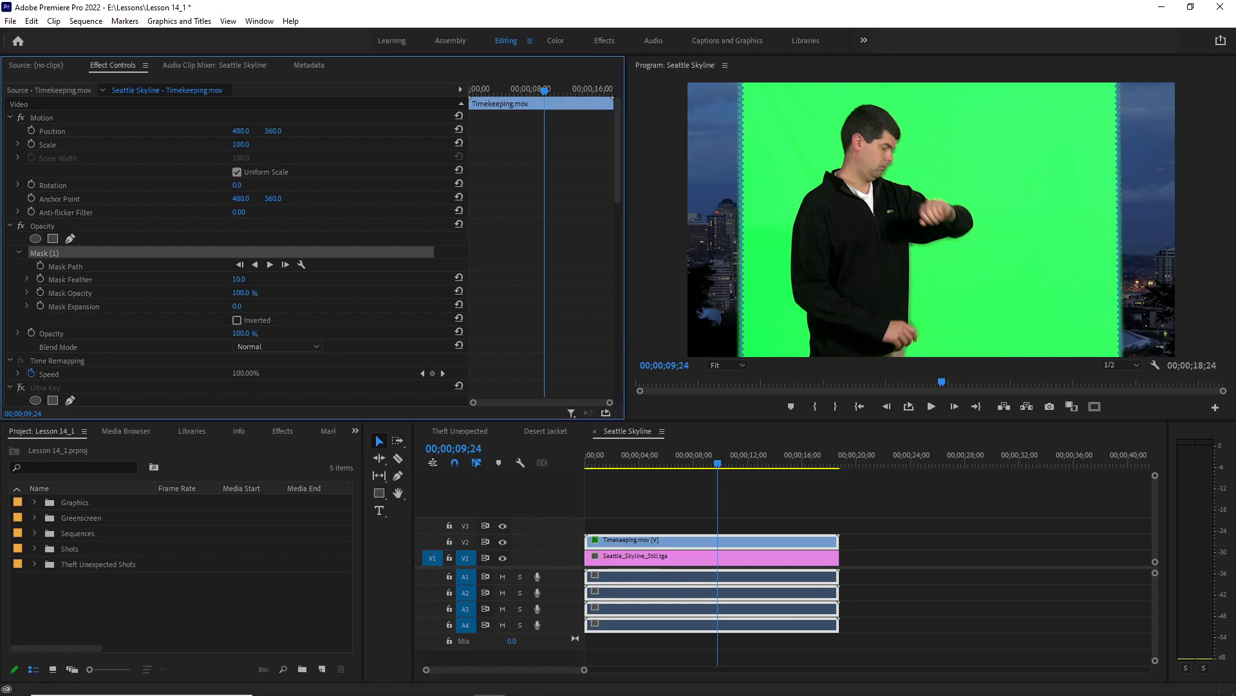
drag(245, 284, 239, 283)
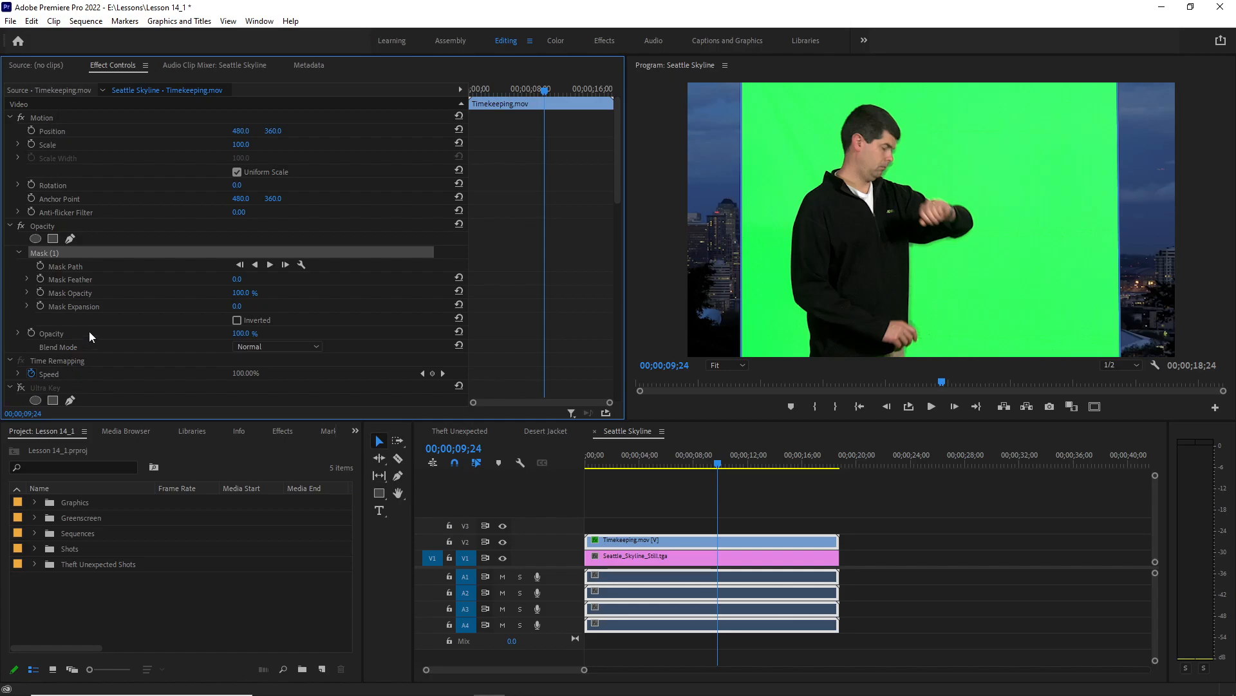
scroll(89, 331, down, 3)
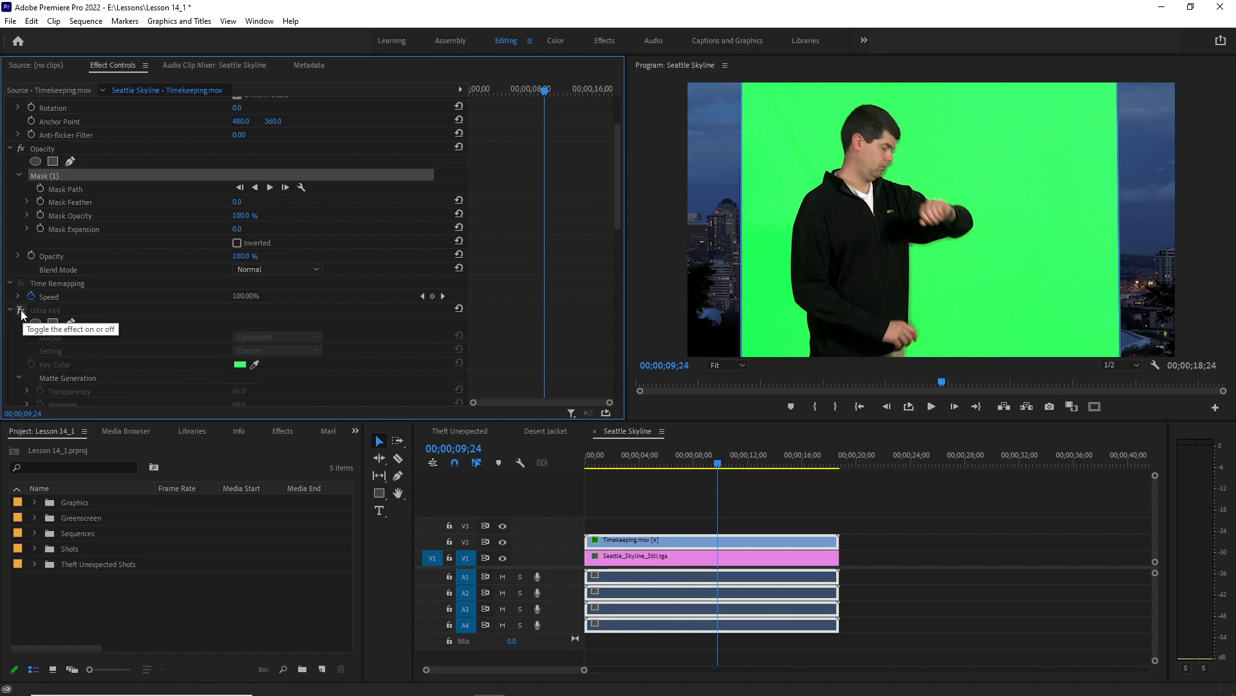
click(21, 310)
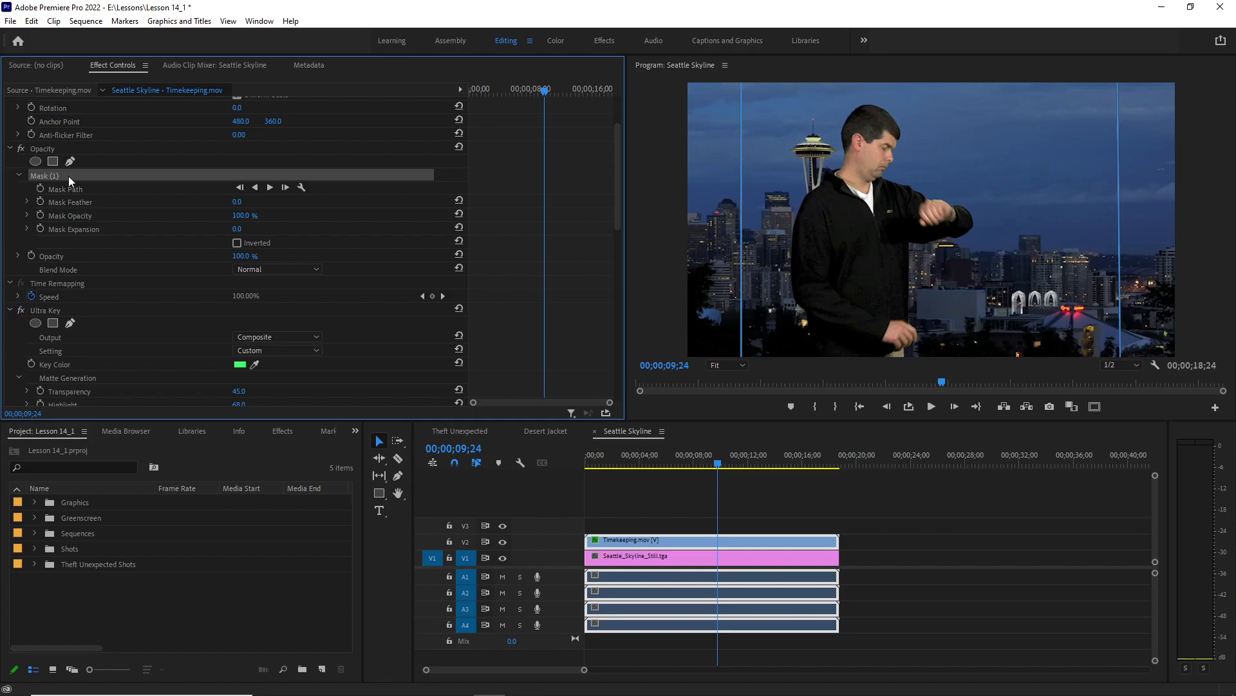
click(734, 527)
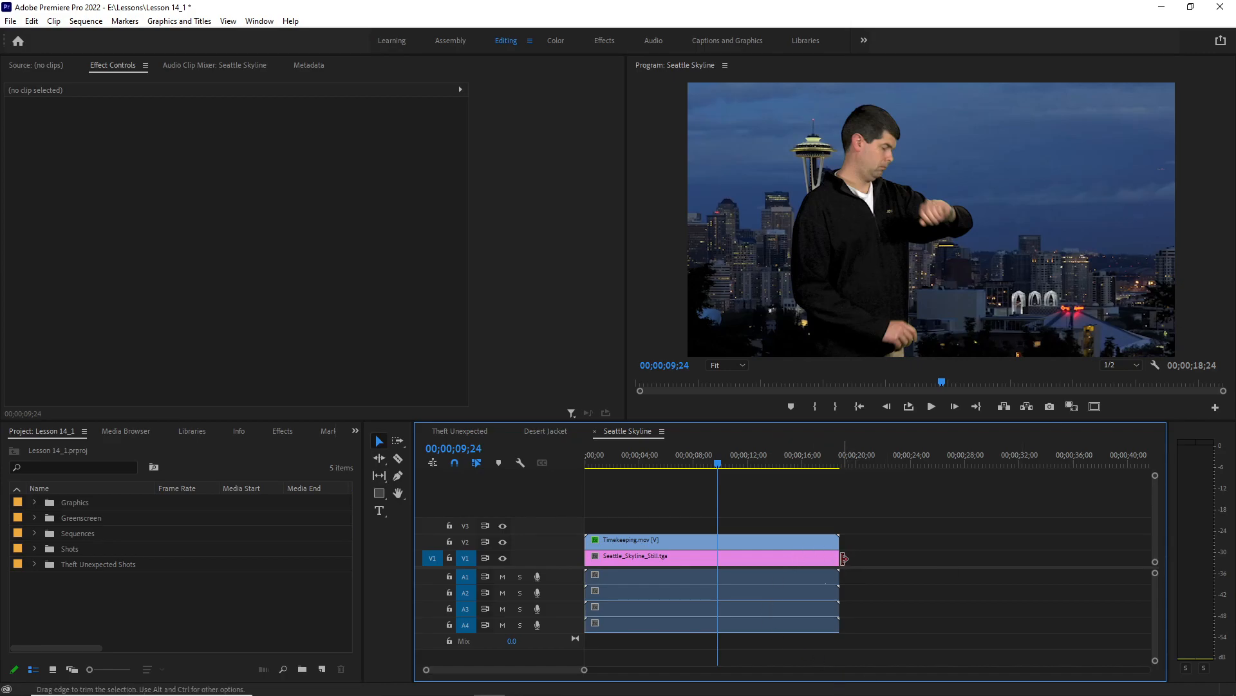
Place Laura_06.mp4 on track V2 directly after Timekeeping.mov, extend Seattle_Skyline_Still.tga to the same end point, and preview the new clip.
drag(835, 561, 1132, 551)
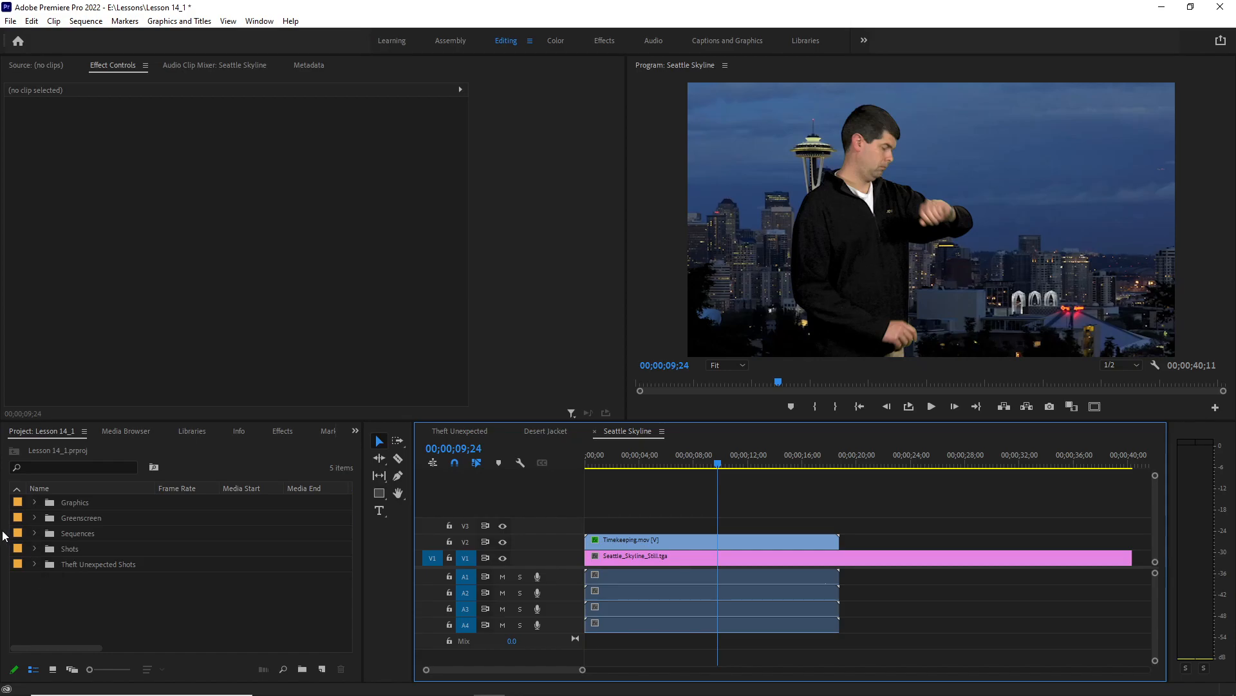
click(34, 550)
scroll(44, 570, down, 1)
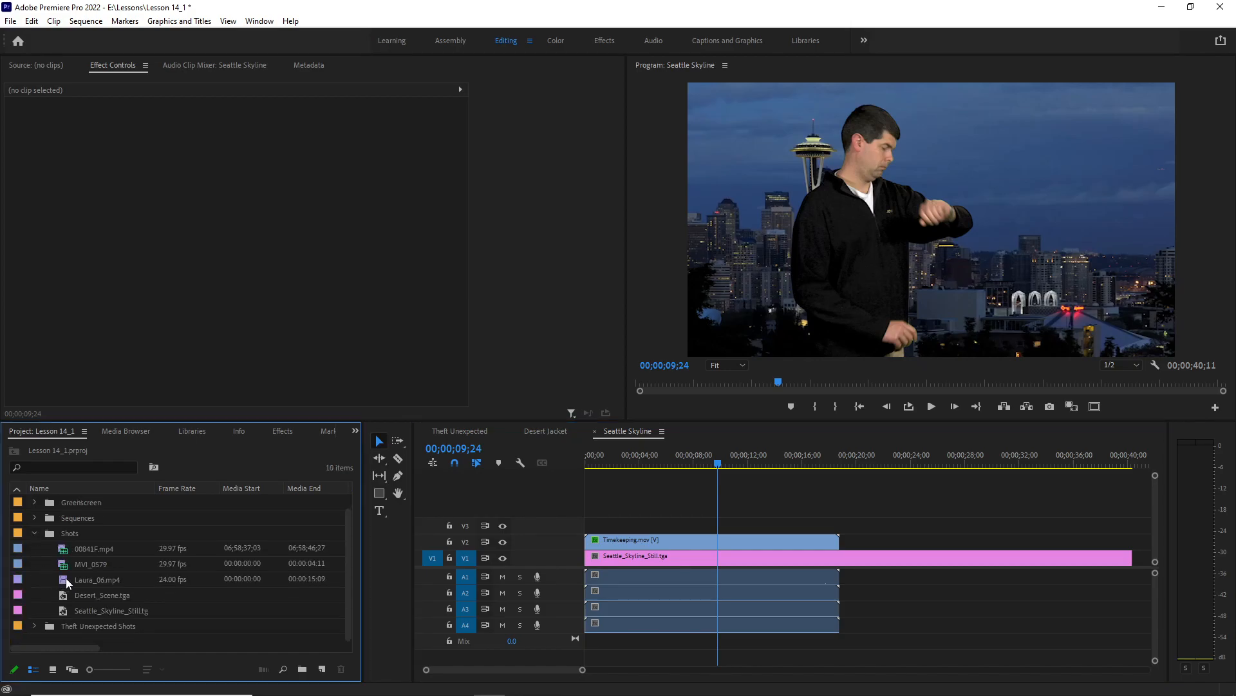
drag(64, 579, 850, 546)
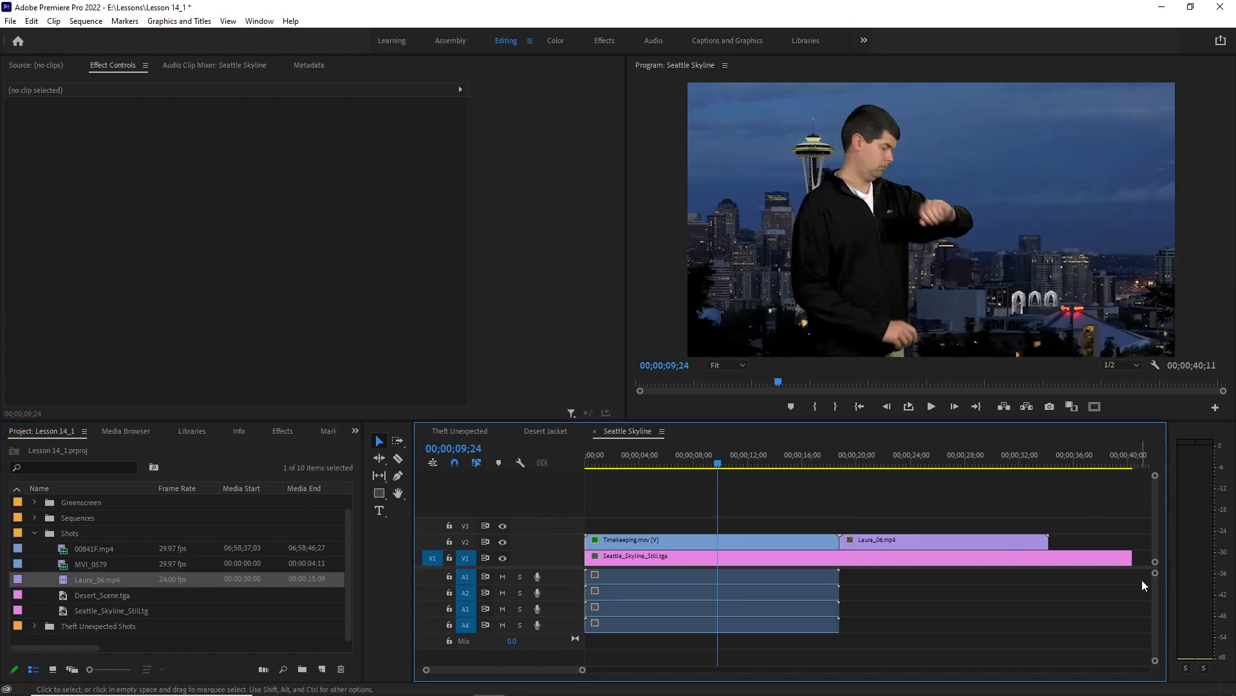
drag(1131, 558, 1049, 559)
click(913, 449)
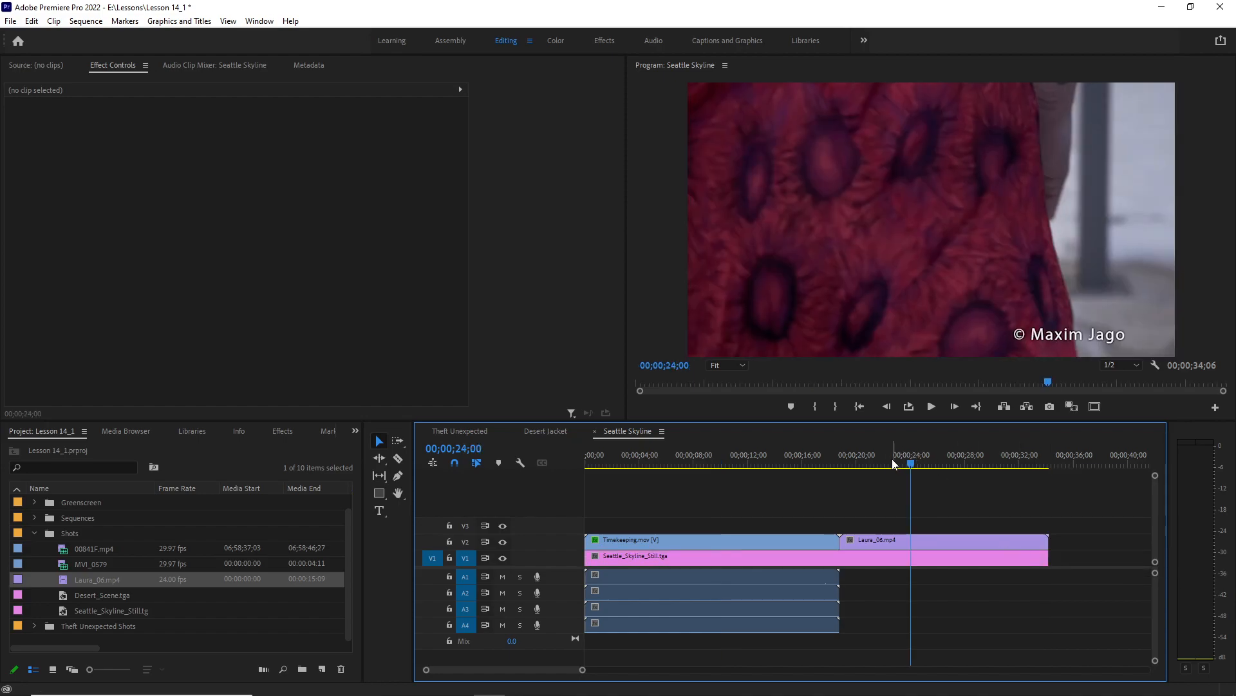
drag(856, 458, 934, 471)
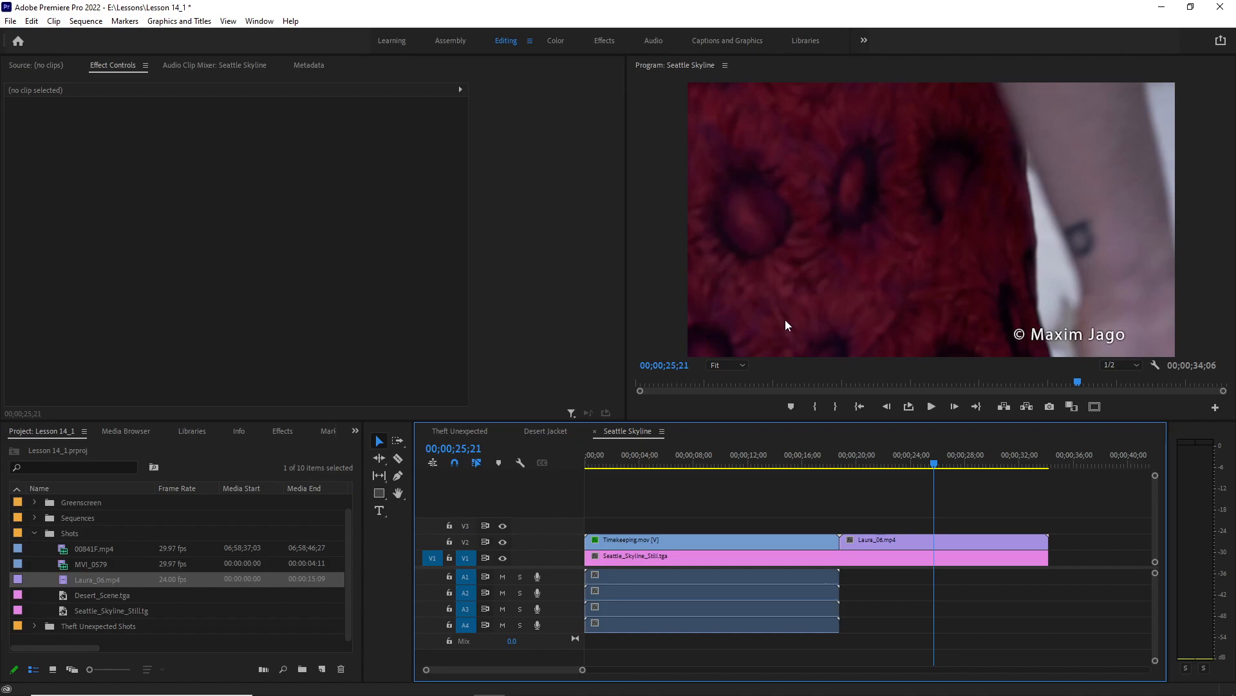
Place the SEATTLE graphic from the Graphics bin on track V3, spanning the Laura_06.mp4 clip.
click(33, 532)
click(33, 503)
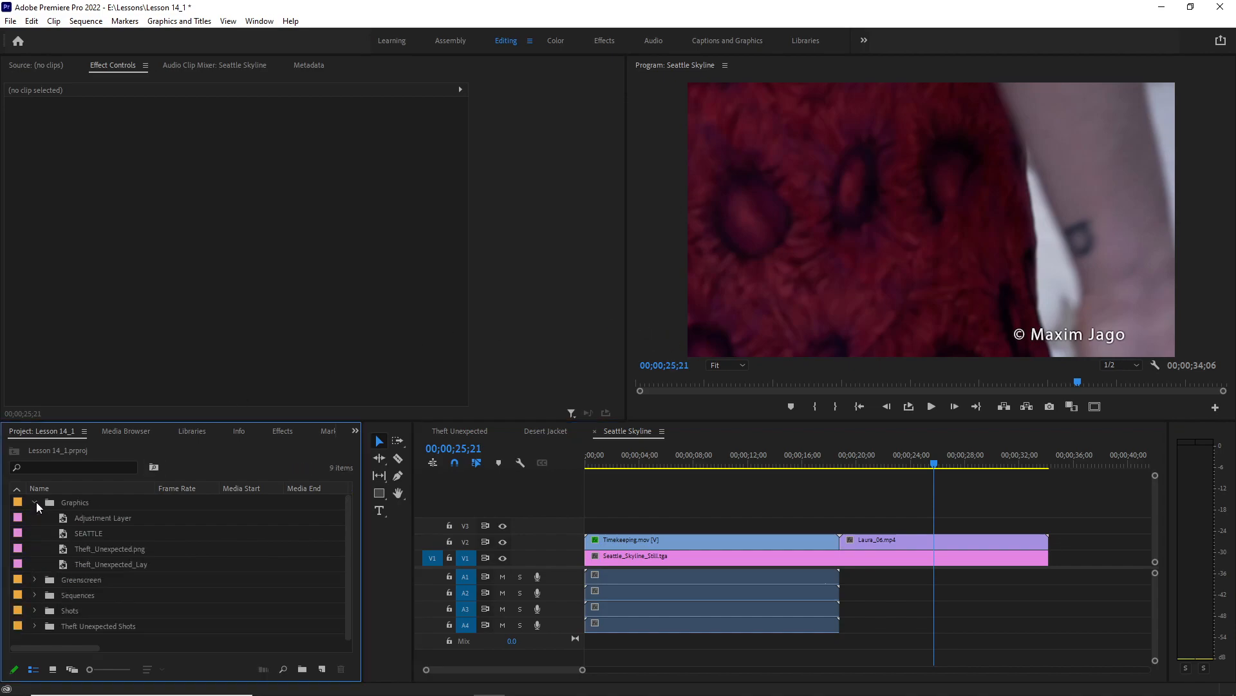
drag(62, 534, 1049, 538)
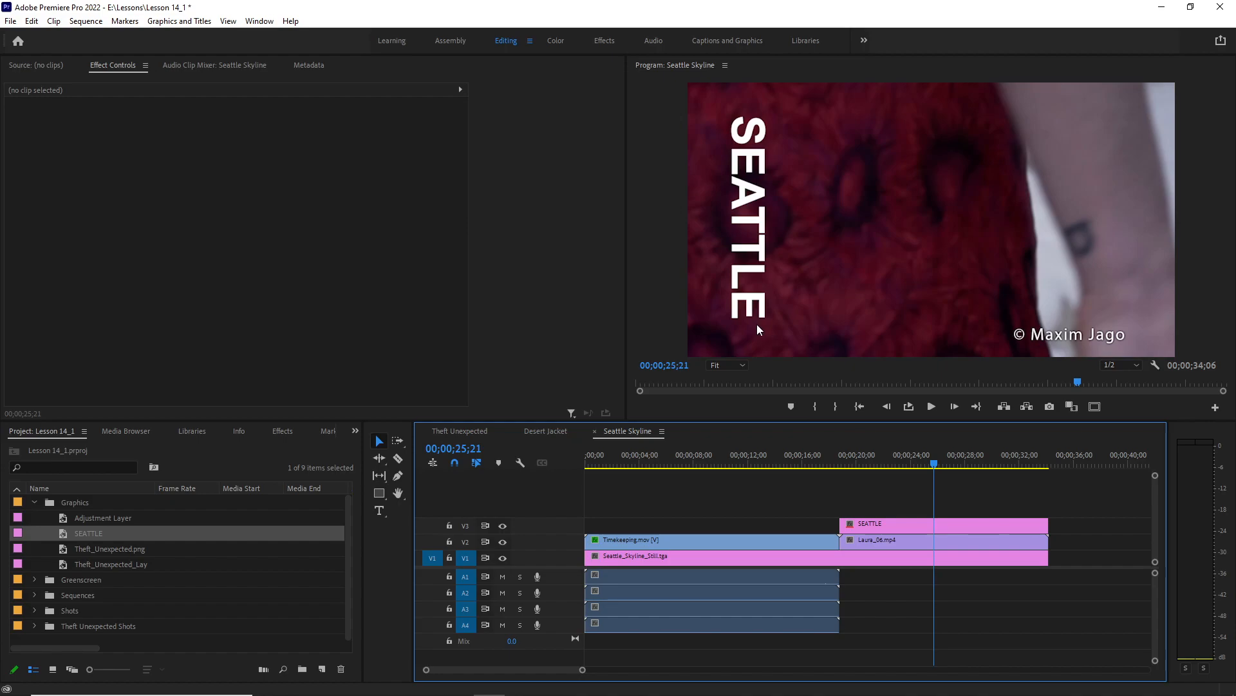
Find the Track Matte Key effect by searching for "track" and apply it to the Laura_06.mp4 clip on V2.
click(602, 41)
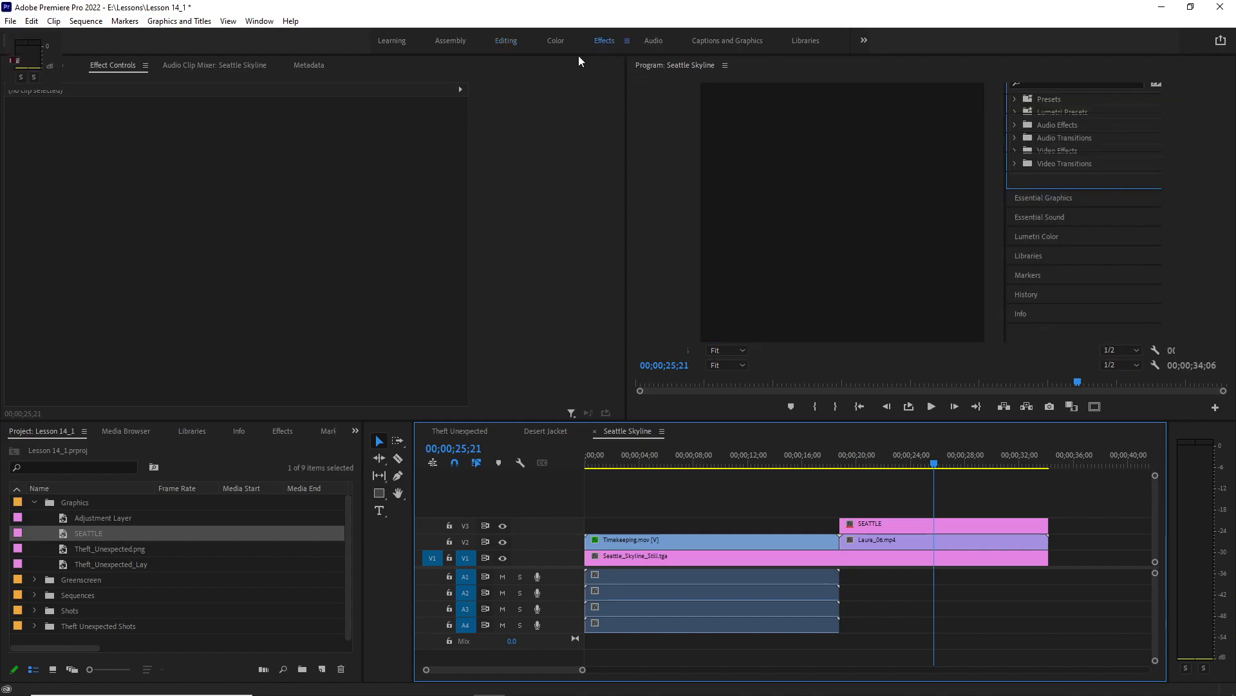
click(1059, 82)
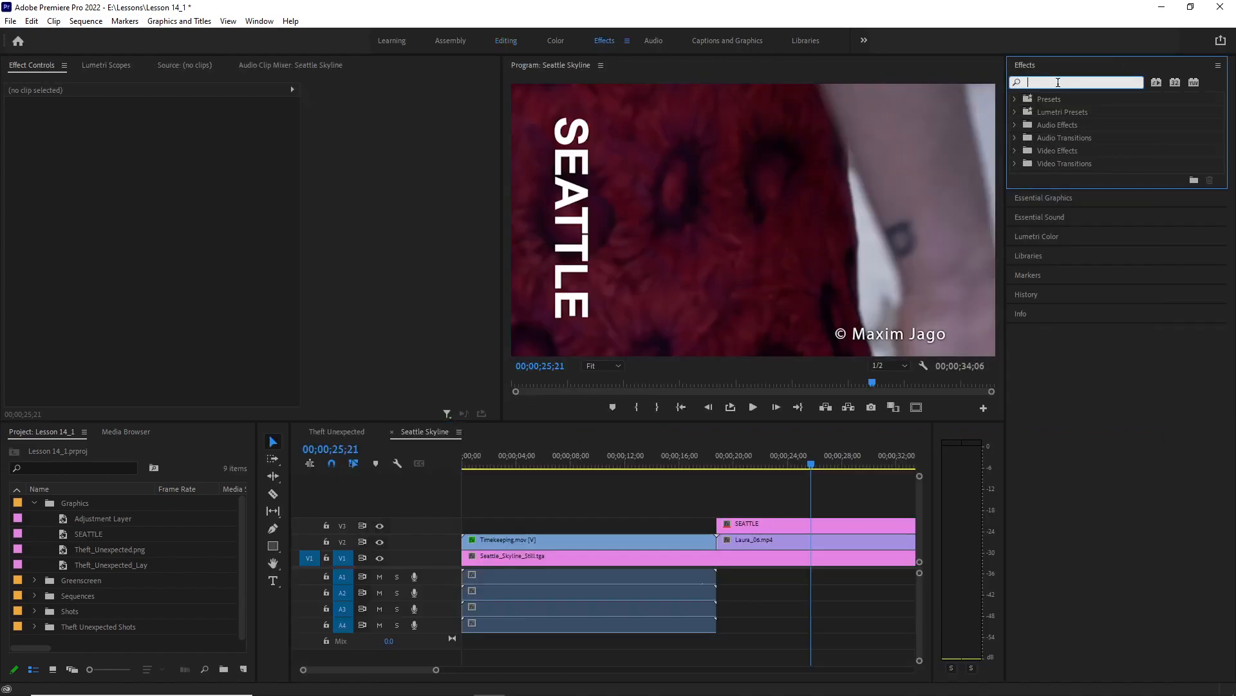
text(track)
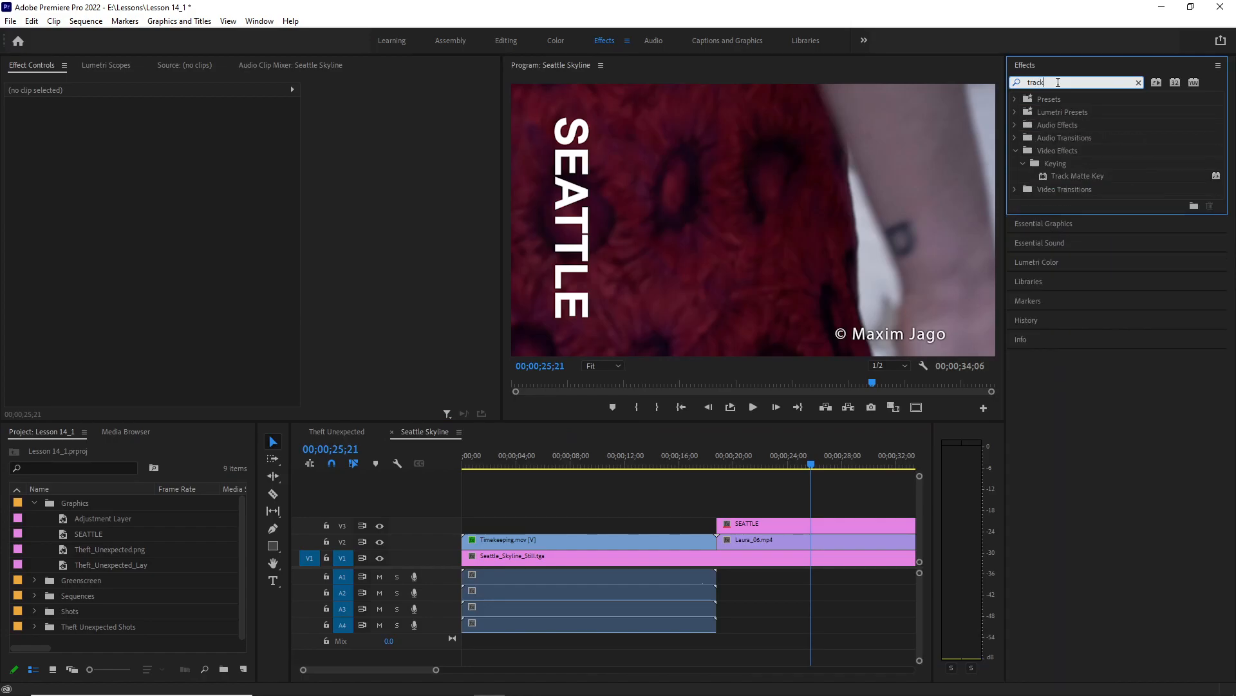
drag(1045, 181, 850, 473)
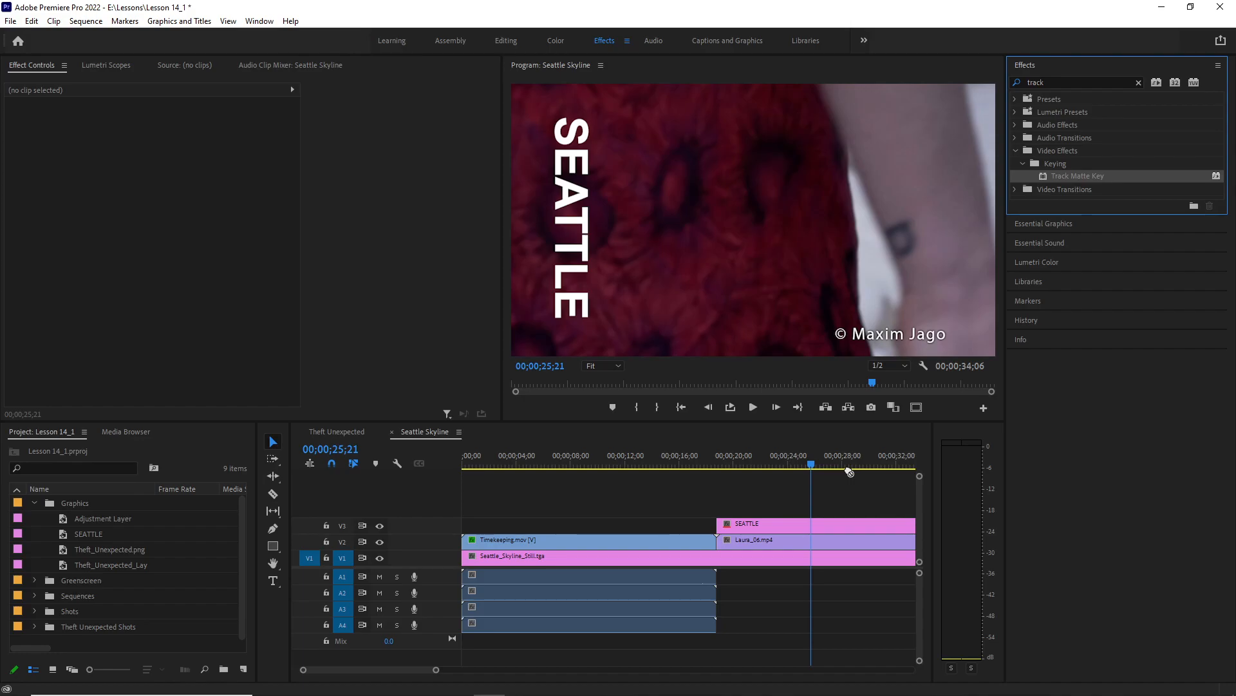
drag(850, 472, 804, 543)
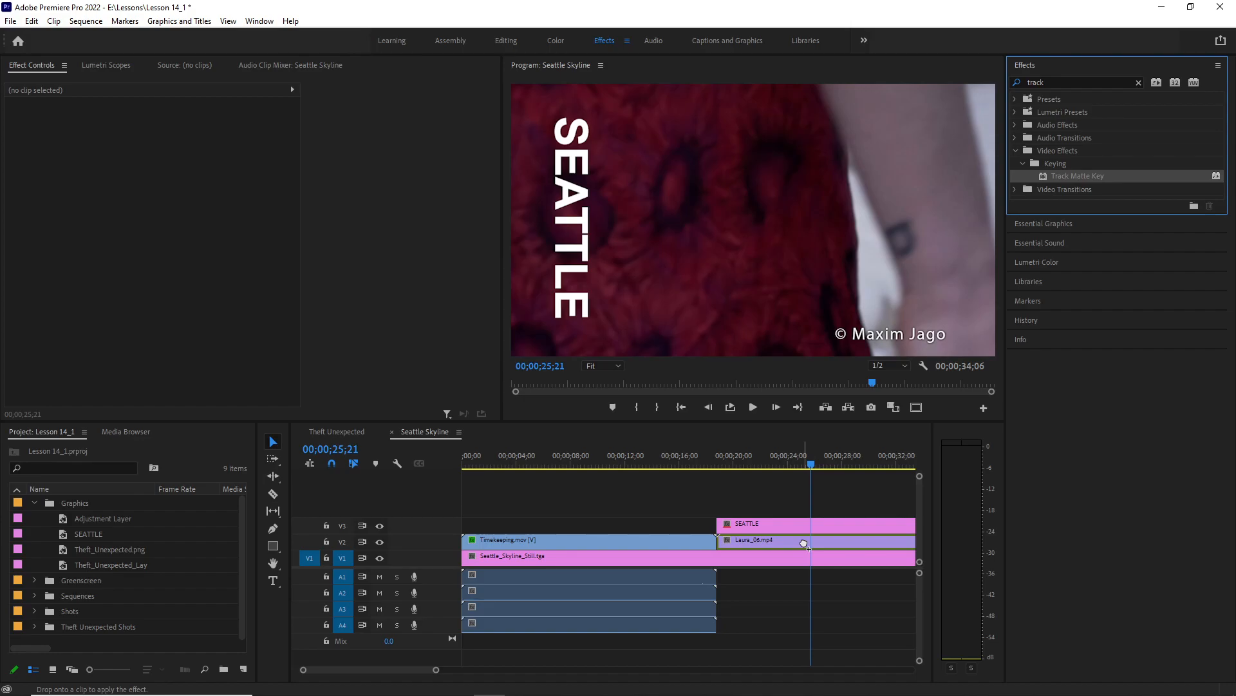
drag(803, 543, 804, 545)
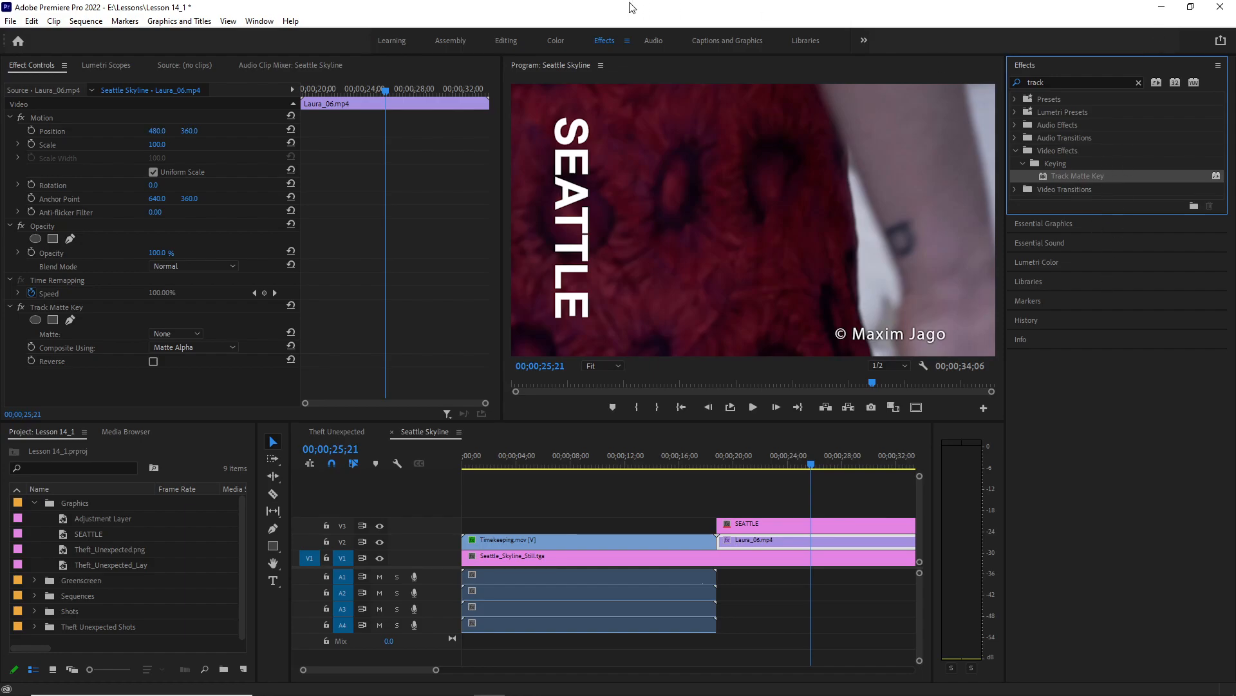
Return to the Editing workspace, set the Track Matte Key's matte to Video 3, and scrub through the clip to preview it.
click(501, 42)
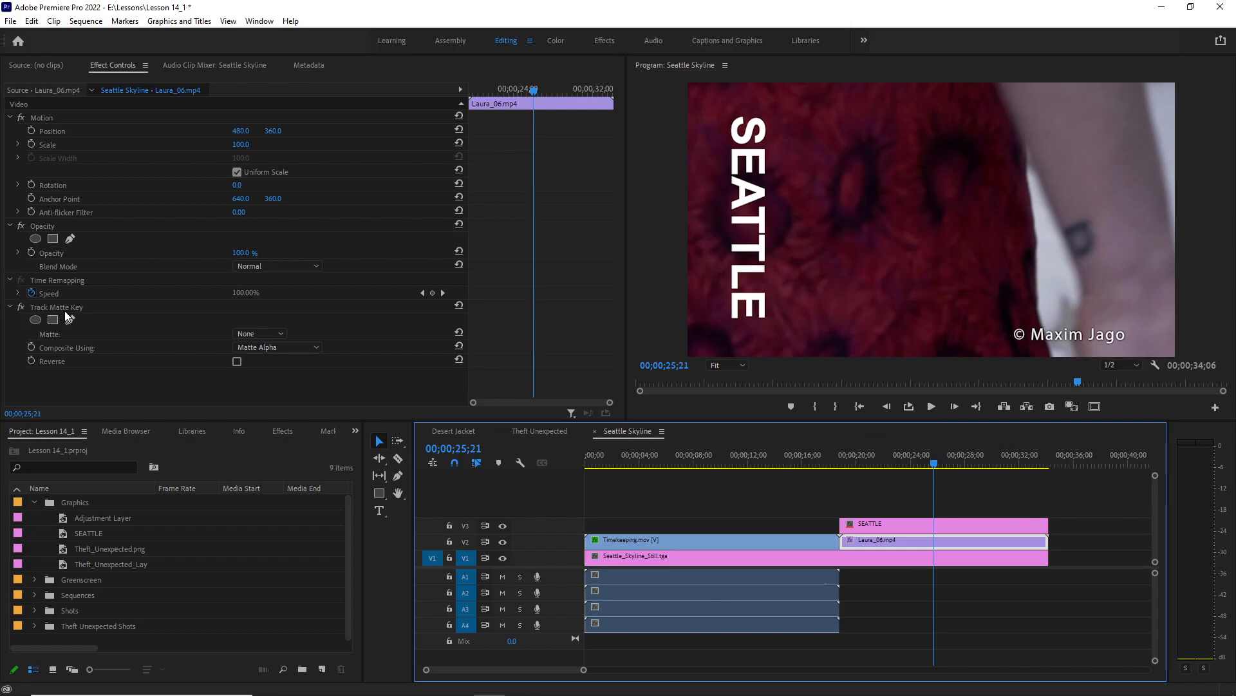
click(265, 333)
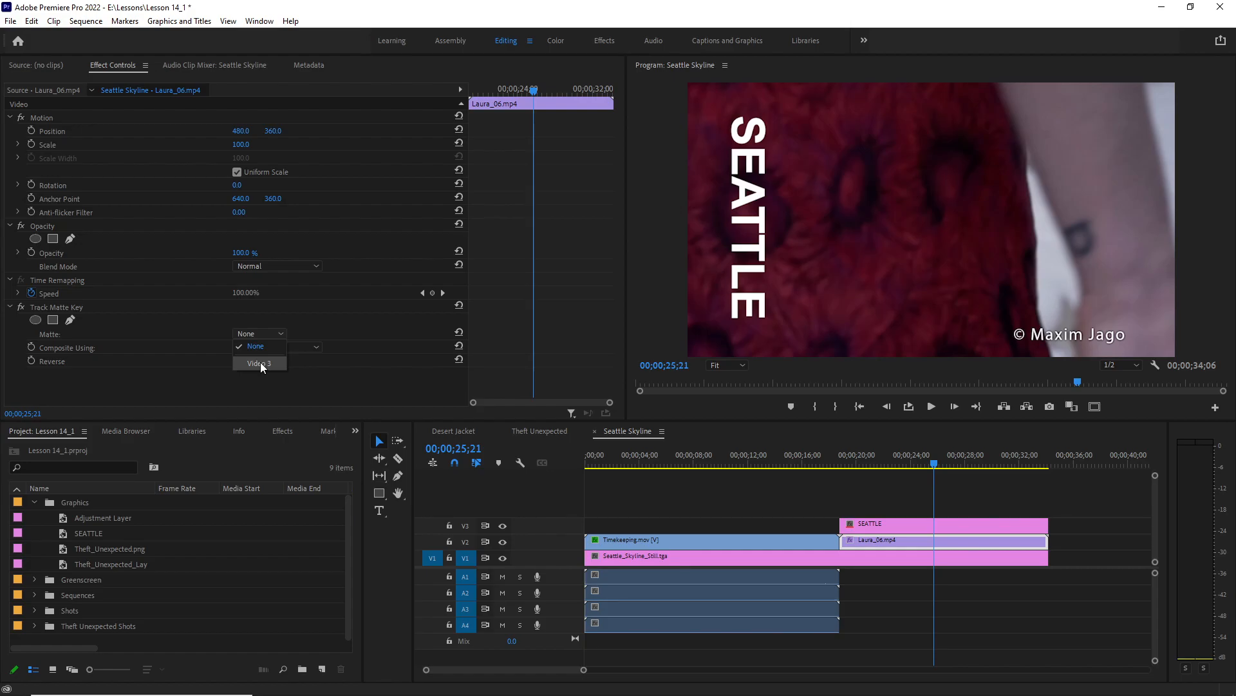
click(260, 362)
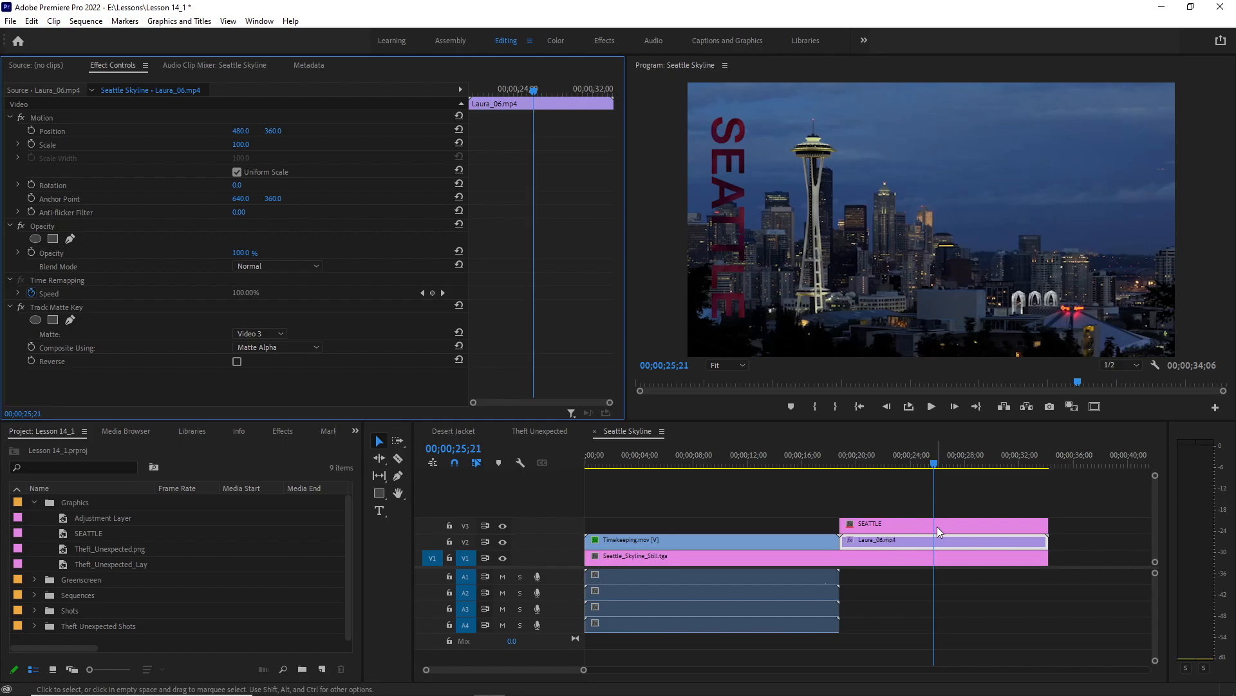
mouse_move(937, 527)
drag(843, 454, 1031, 461)
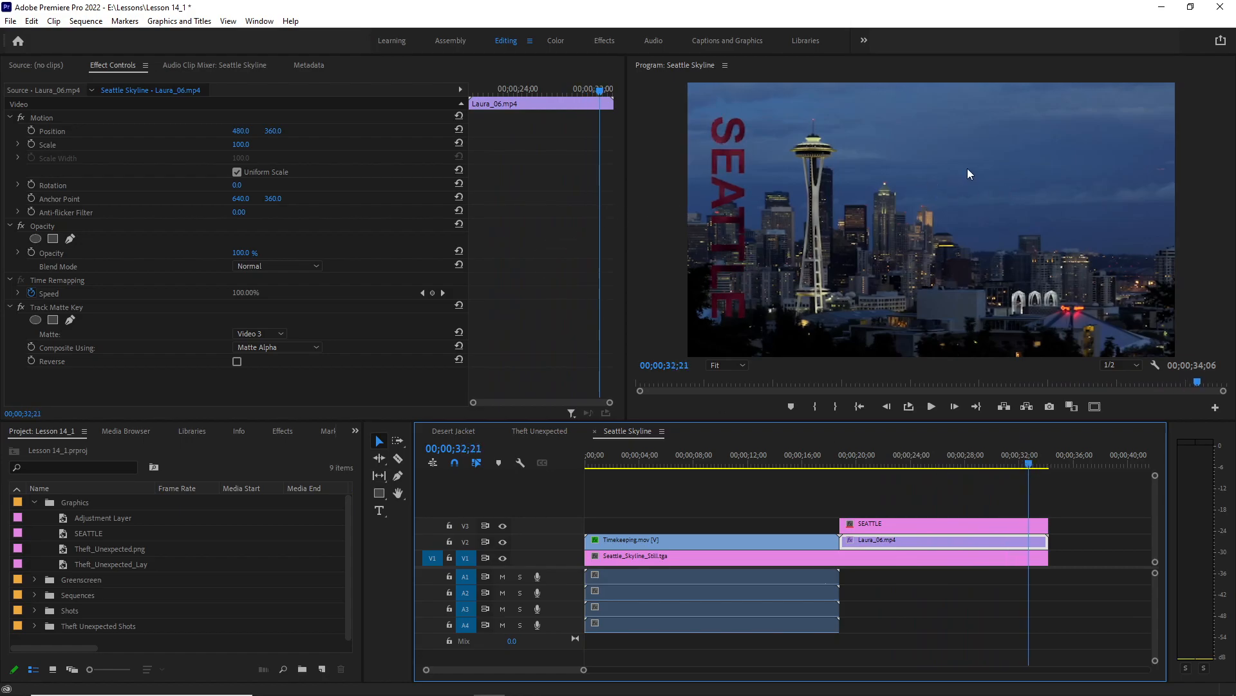